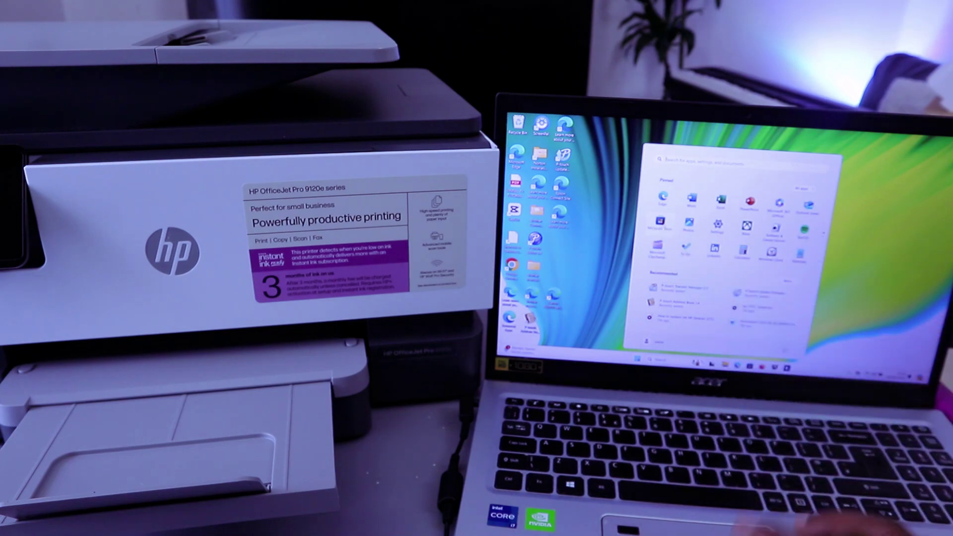
- Launch Microsoft Store and pick HP Smart from the search suggestions
{"action": "left_click", "coordinate": [659, 222]}
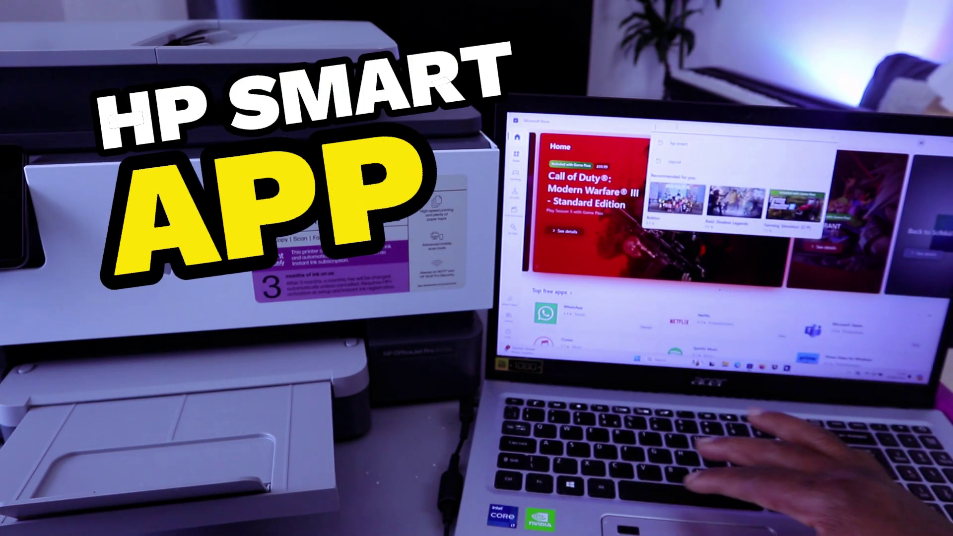
{"action": "type", "text": "hp smart"}
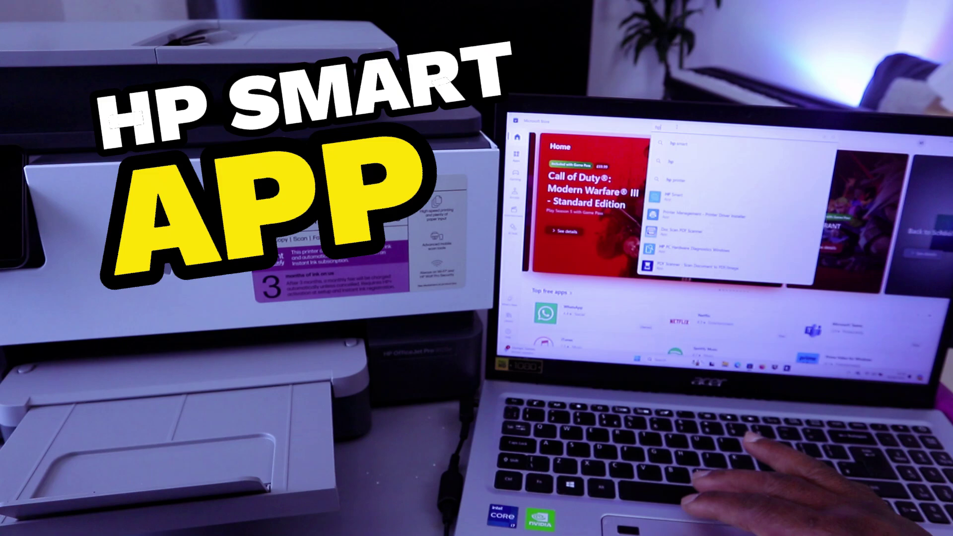
{"action": "left_click", "coordinate": [670, 196]}
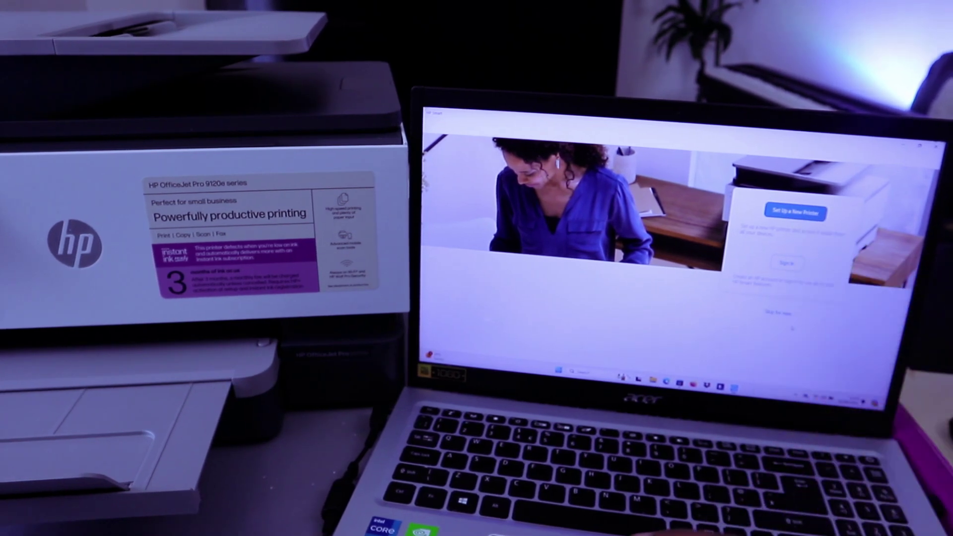
- Start Set Up a New Printer so HP Smart detects the OfficeJet Pro 9120e
{"action": "left_click", "coordinate": [818, 214]}
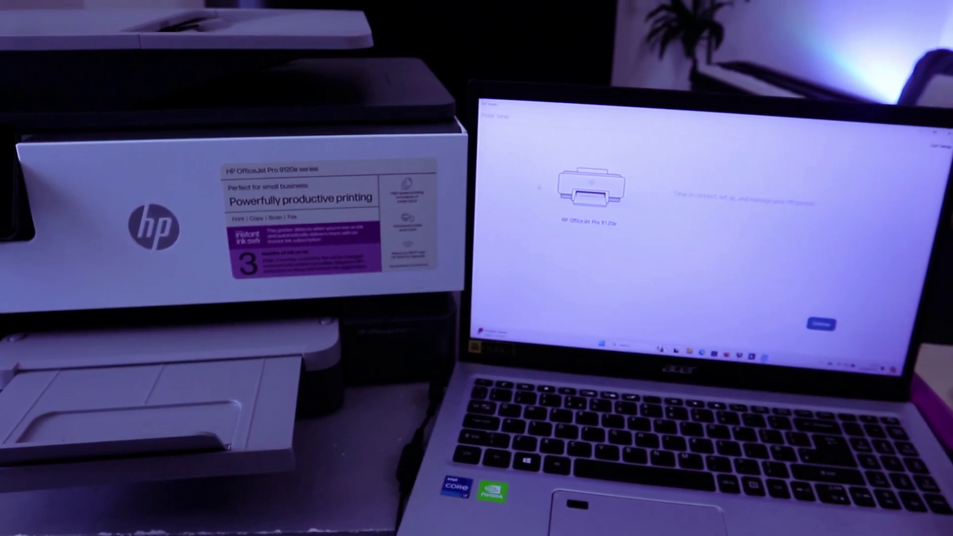
- Continue with the detected OfficeJet Pro 9120e to the Connect printer to Wi-Fi page
{"action": "left_click", "coordinate": [819, 324]}
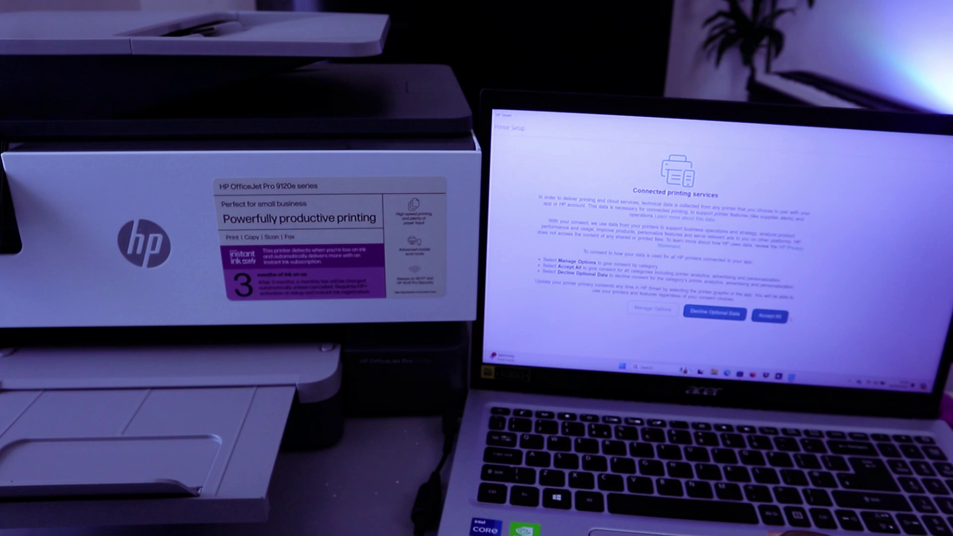
- Accept all Connected printing services data collection
{"action": "left_click", "coordinate": [776, 317]}
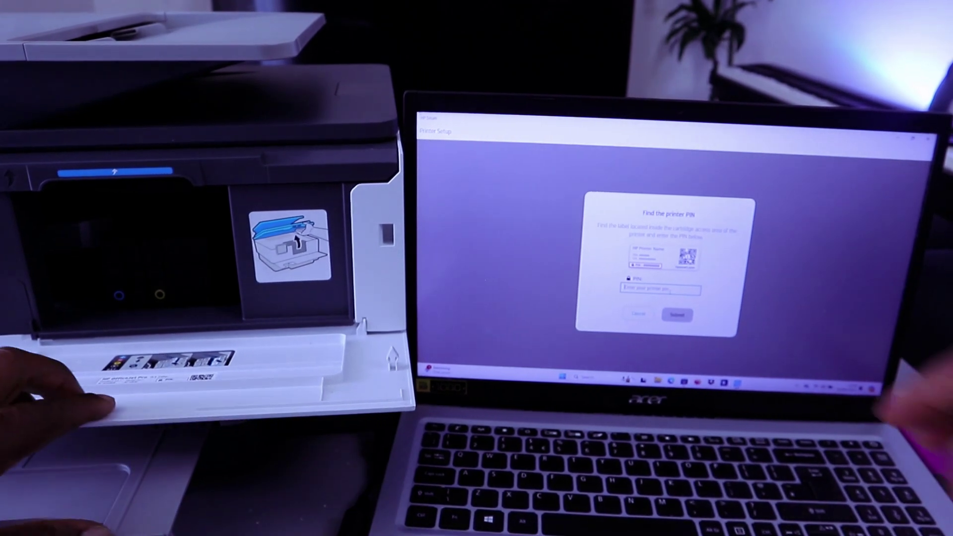
{"action": "type", "text": "1"}
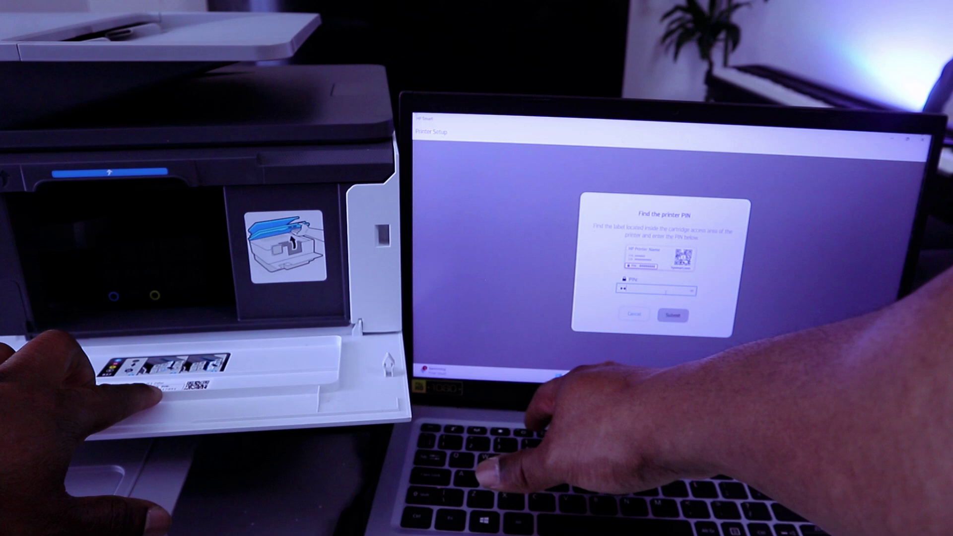
{"action": "type", "text": "23"}
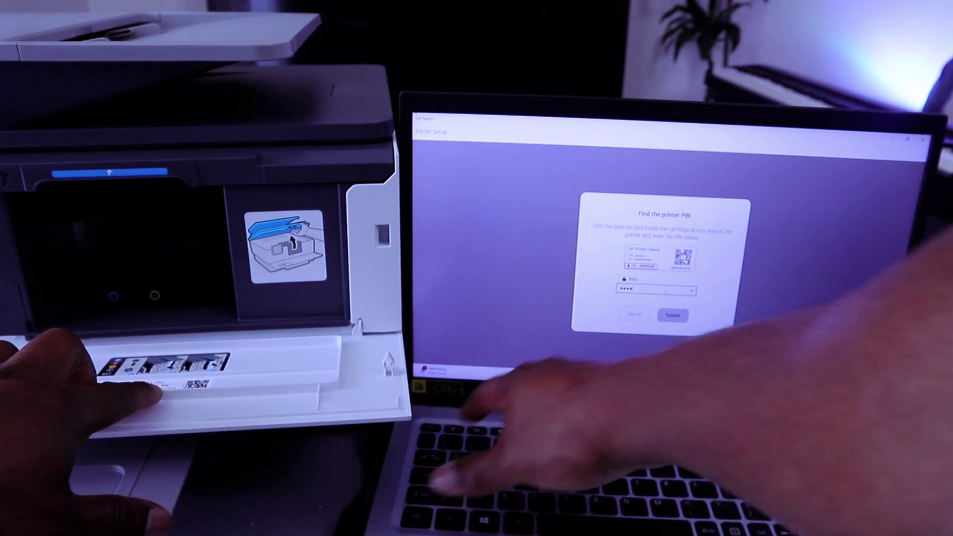
{"action": "type", "text": "4"}
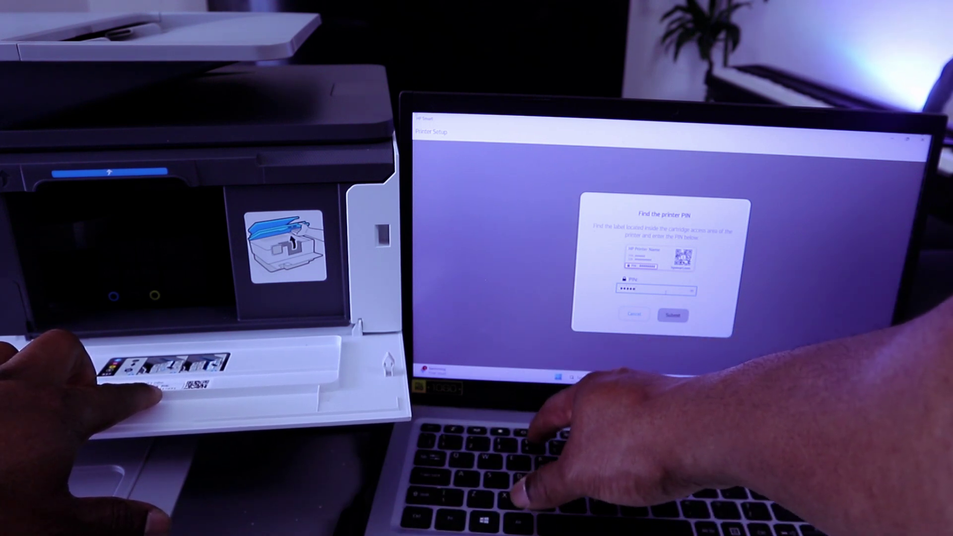
{"action": "type", "text": "12"}
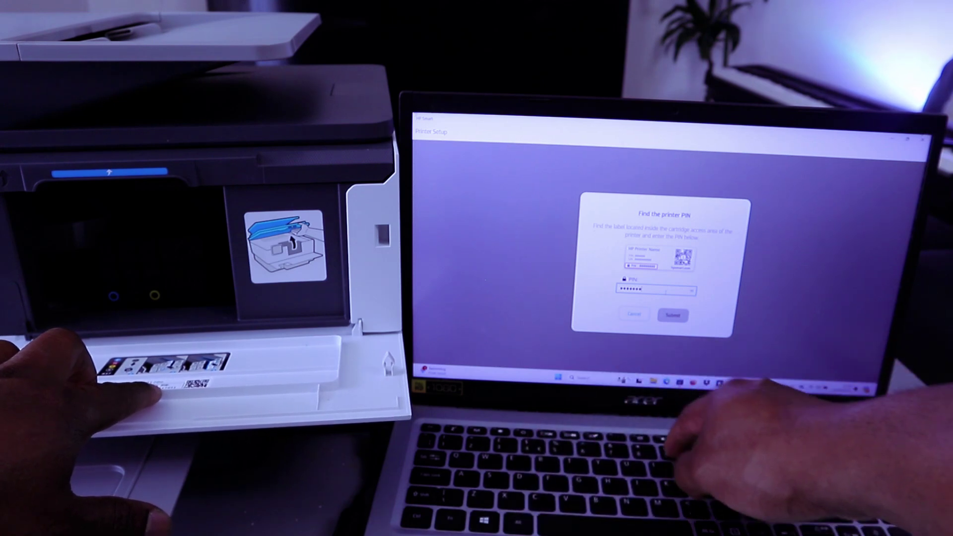
{"action": "type", "text": "3"}
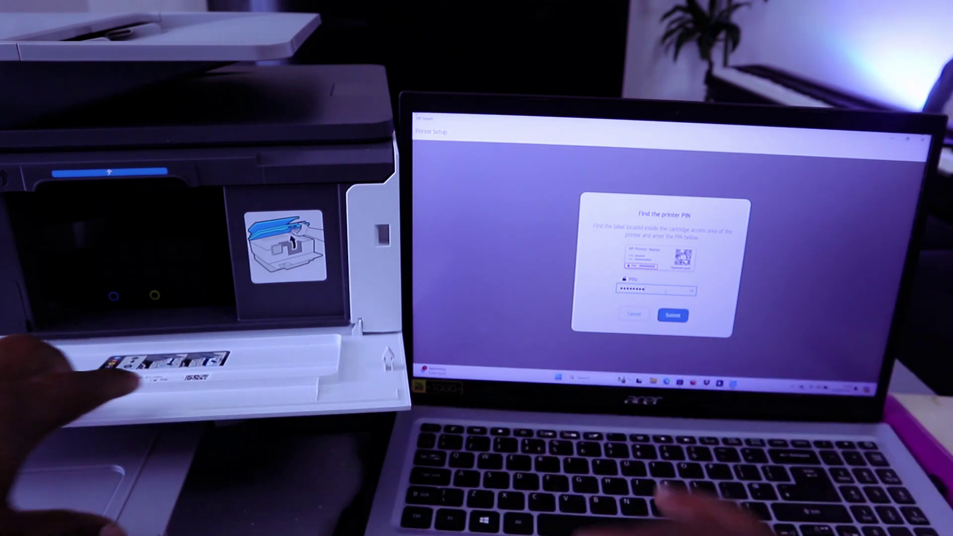
- Submit the printer PIN read from the cartridge-door label
{"action": "left_click", "coordinate": [682, 315]}
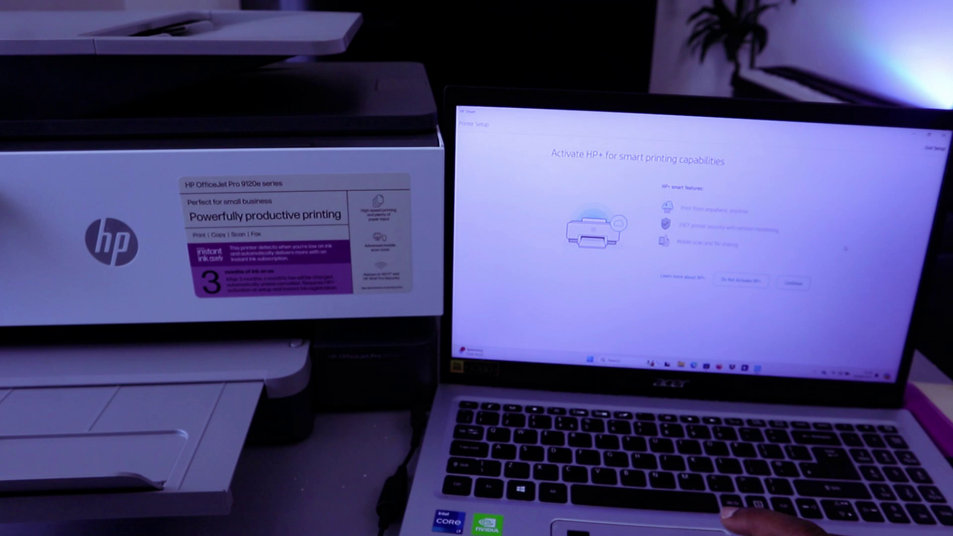
- Decline HP+, confirm the decline, and accept the Printer dynamic security notice
{"action": "left_click", "coordinate": [744, 283]}
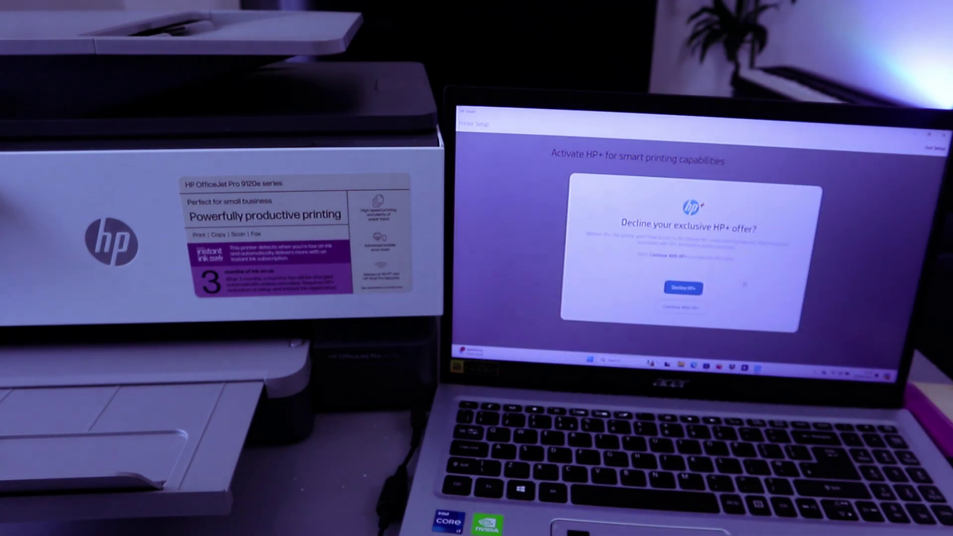
{"action": "left_click", "coordinate": [681, 289]}
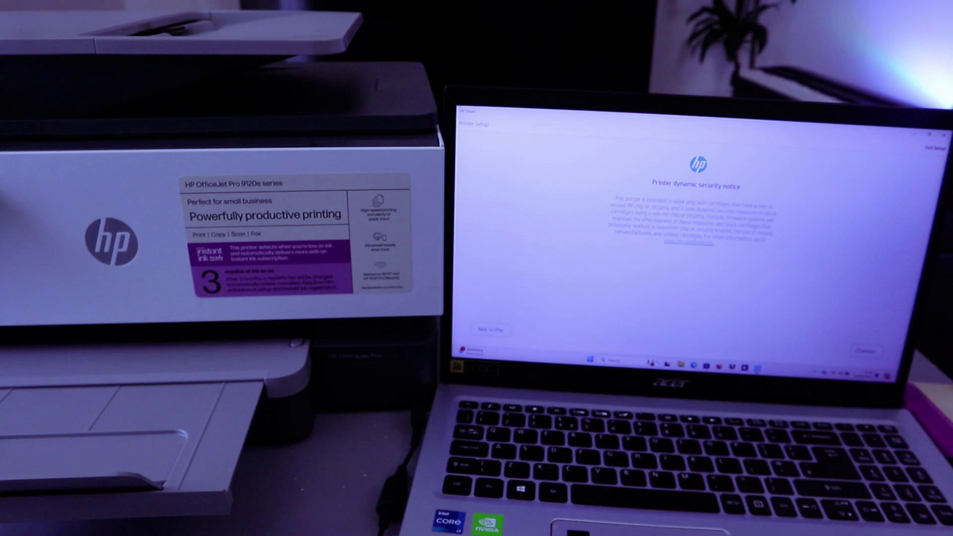
{"action": "left_click", "coordinate": [865, 350]}
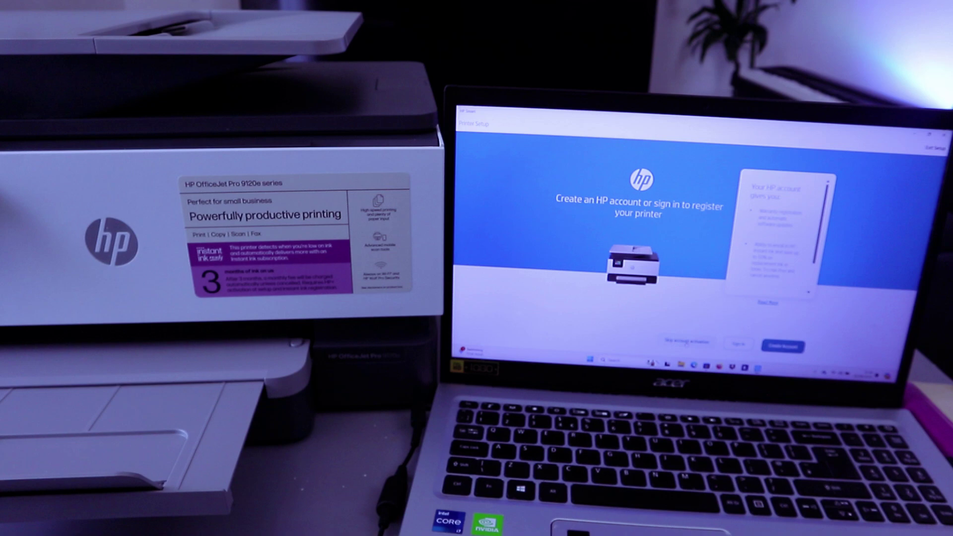
- Skip HP account registration and the 2 months of ink offer, confirming the skip
{"action": "left_click", "coordinate": [686, 343]}
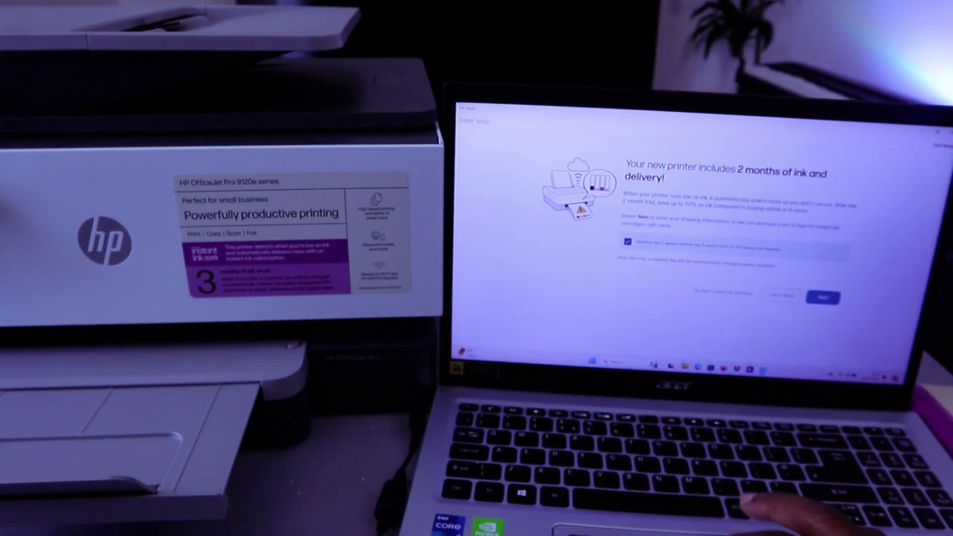
{"action": "left_click", "coordinate": [719, 293]}
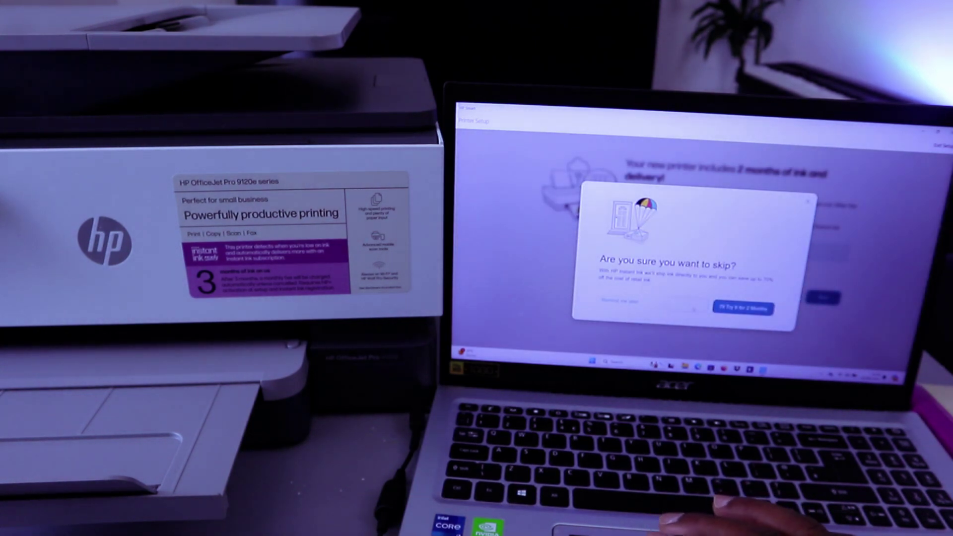
{"action": "left_click", "coordinate": [693, 308]}
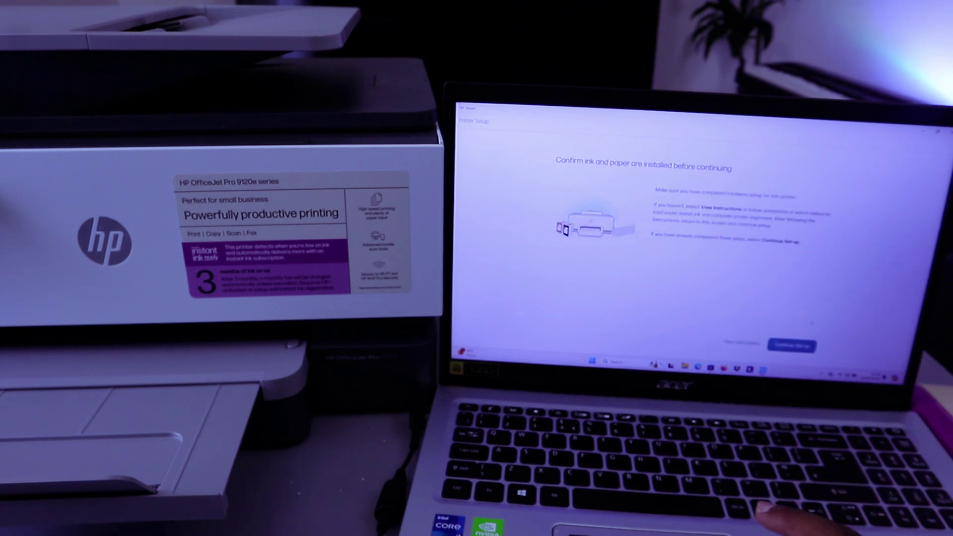
- Confirm ink and paper are installed, then apply Notify for firmware updates
{"action": "left_click", "coordinate": [781, 346]}
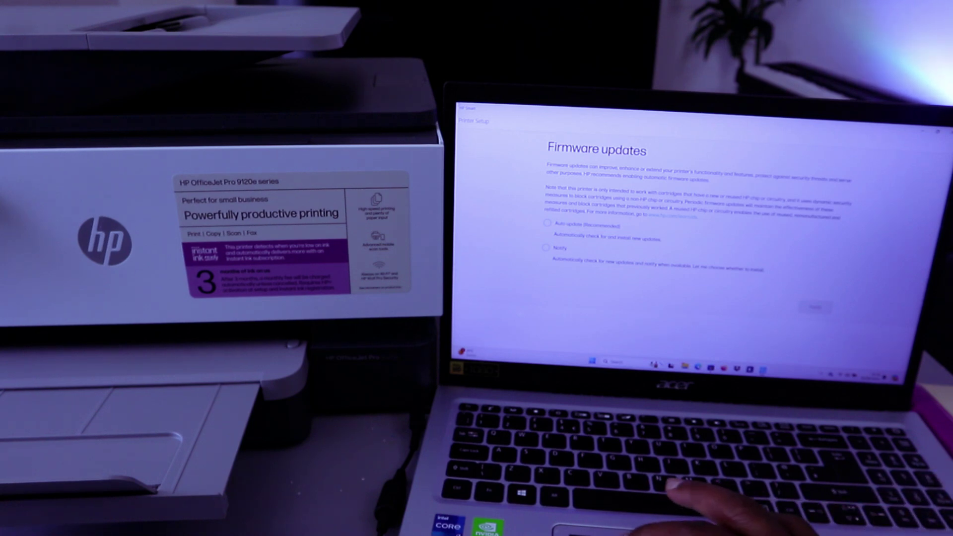
{"action": "left_click", "coordinate": [545, 247]}
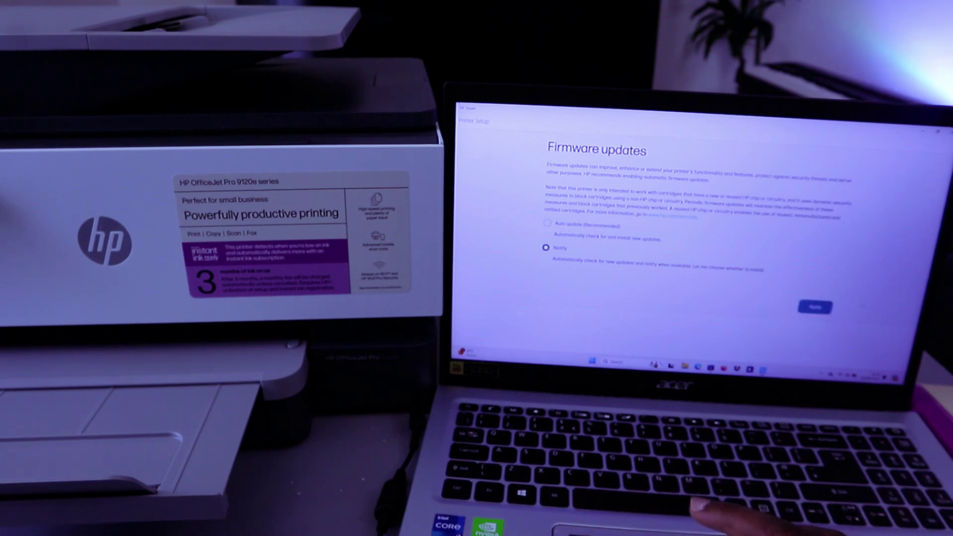
{"action": "left_click", "coordinate": [816, 307]}
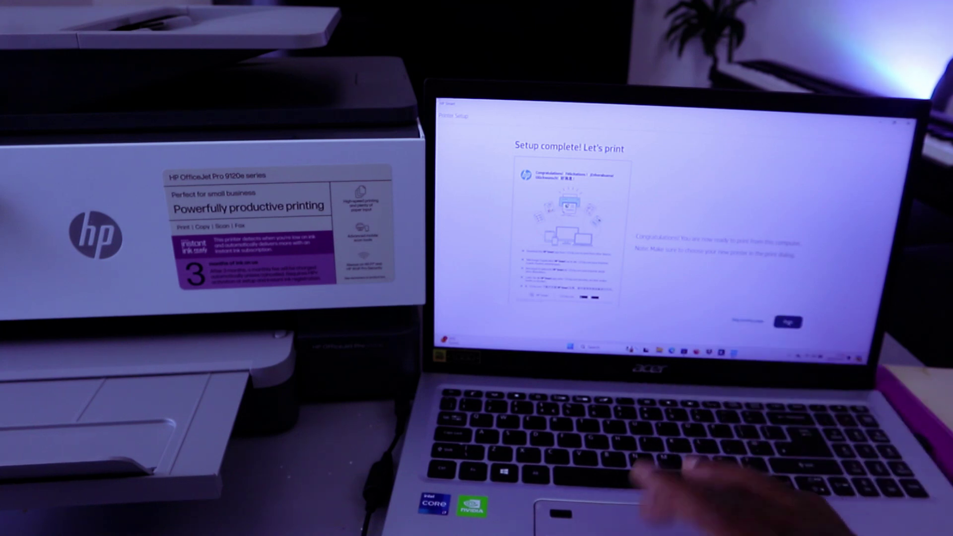
- Print the test page from the Setup complete screen
{"action": "left_click", "coordinate": [787, 322]}
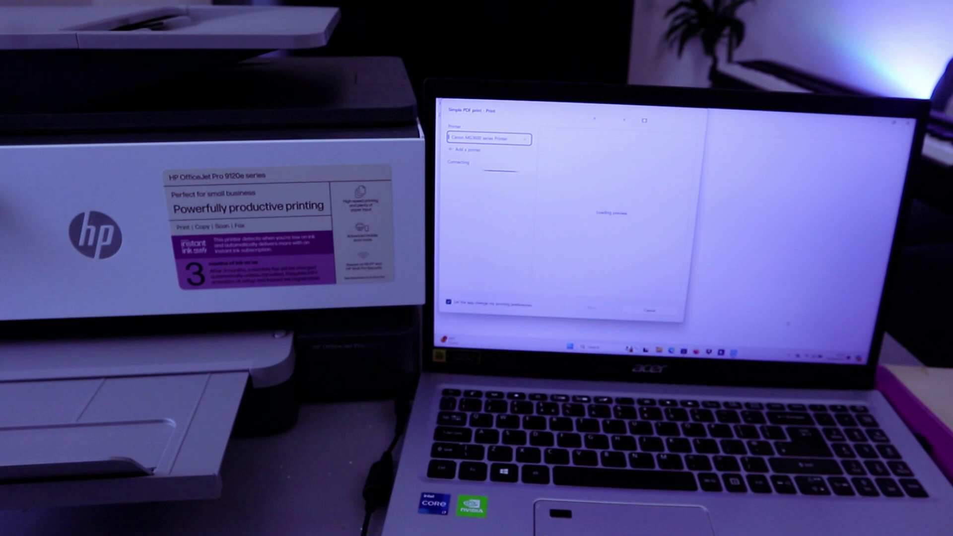